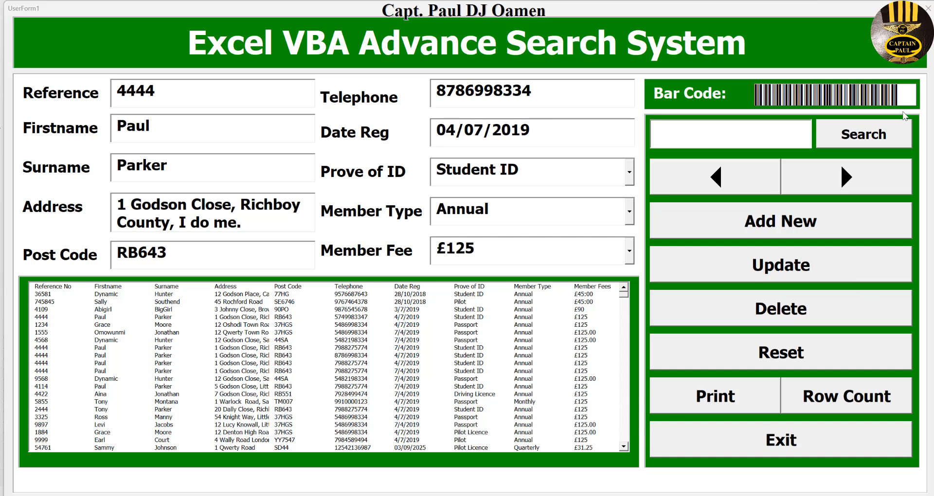
Step: Step back two records, then forward through records to the Pilot-ID member with a £125 fee
click(708, 182)
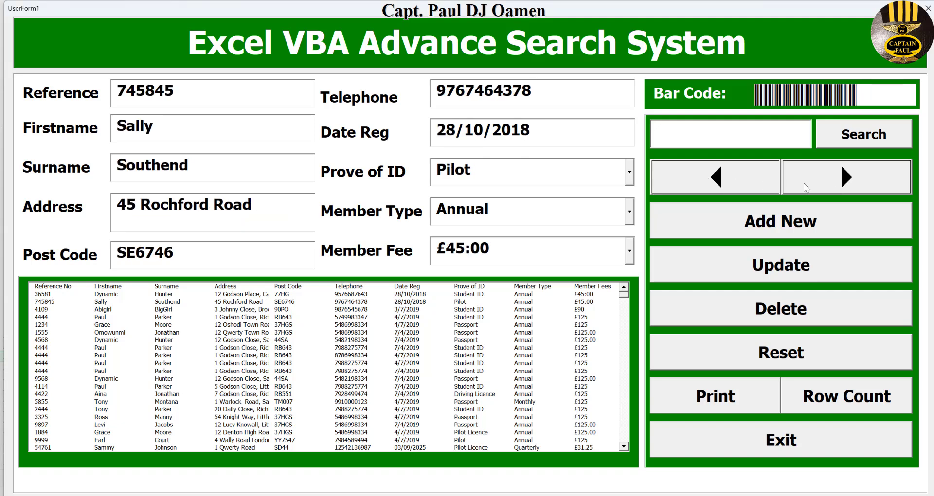
click(694, 179)
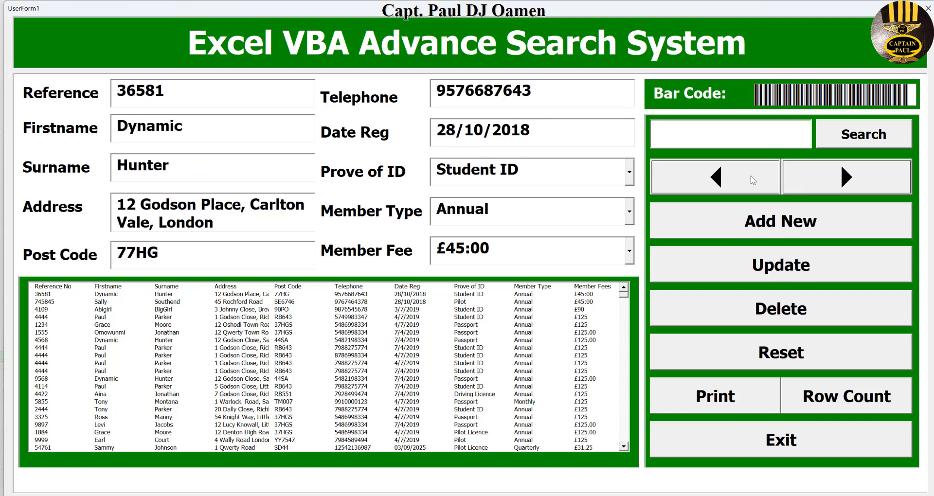
click(857, 185)
click(858, 185)
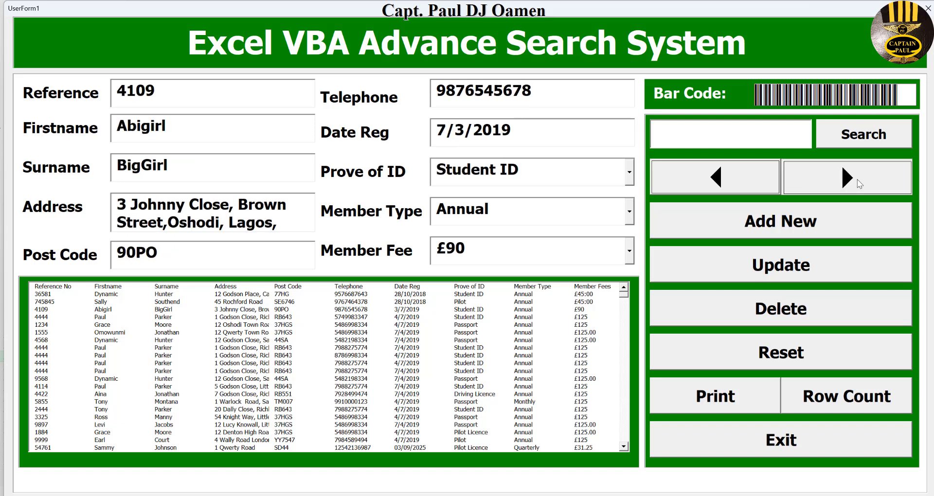
click(859, 185)
click(859, 183)
click(860, 184)
click(862, 184)
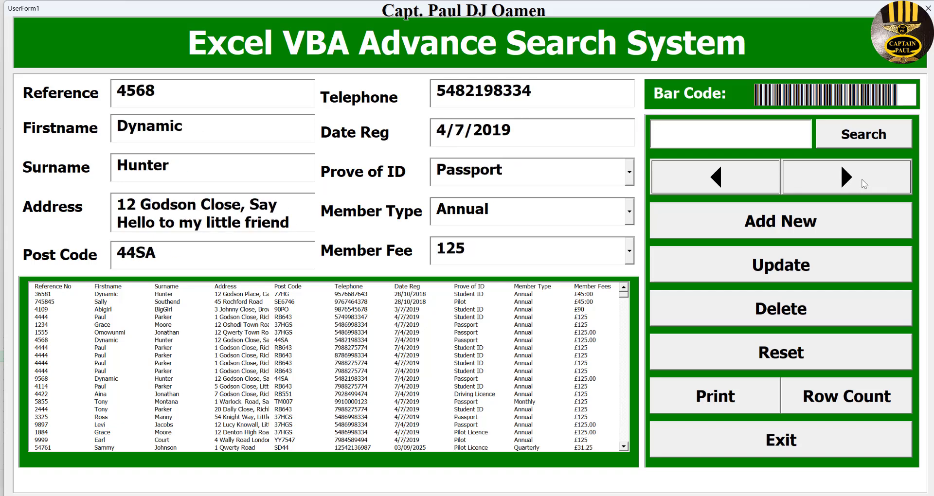
click(864, 184)
click(867, 183)
click(869, 184)
click(868, 184)
click(869, 183)
click(868, 184)
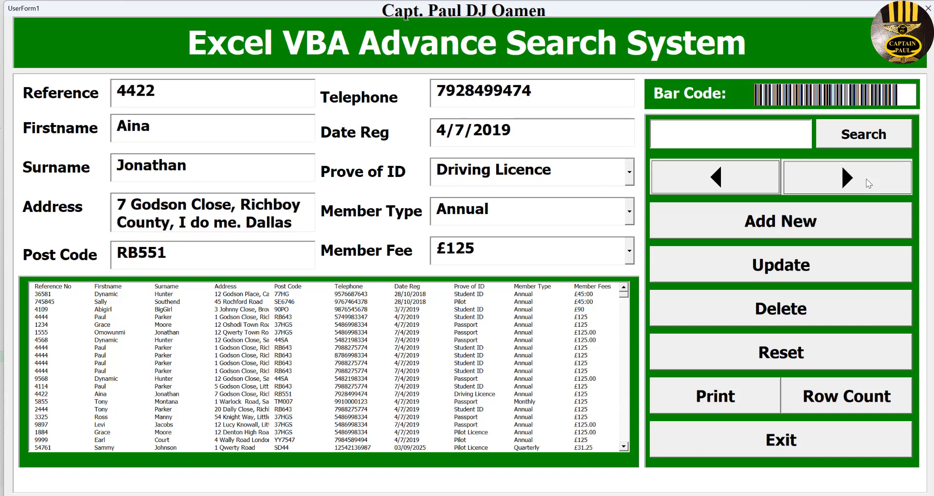
click(869, 183)
click(868, 184)
click(869, 184)
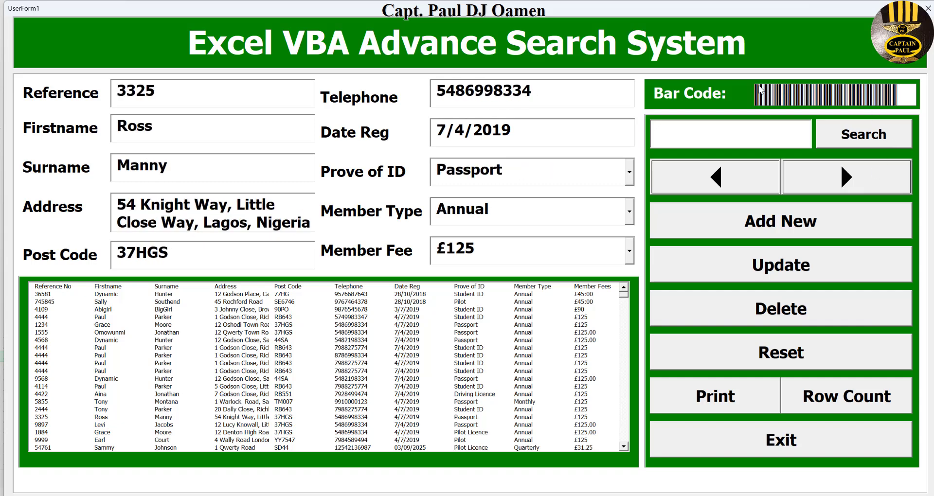
click(867, 180)
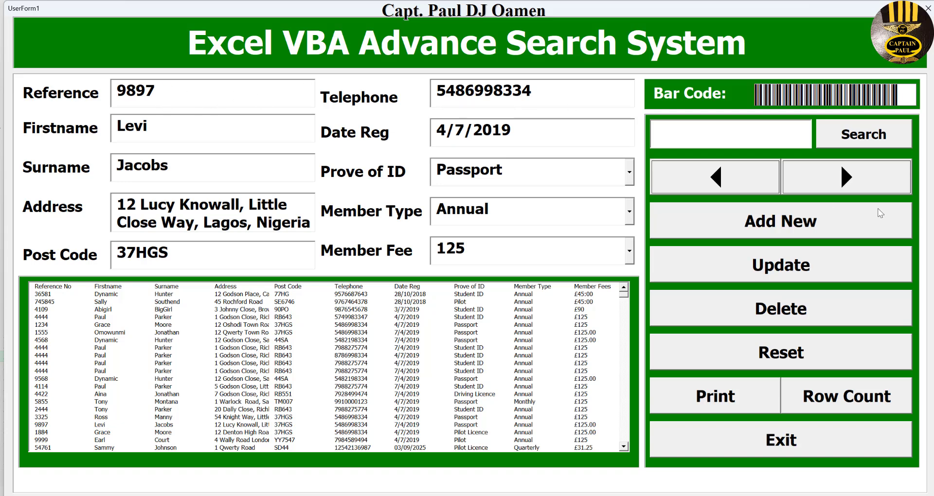
click(869, 180)
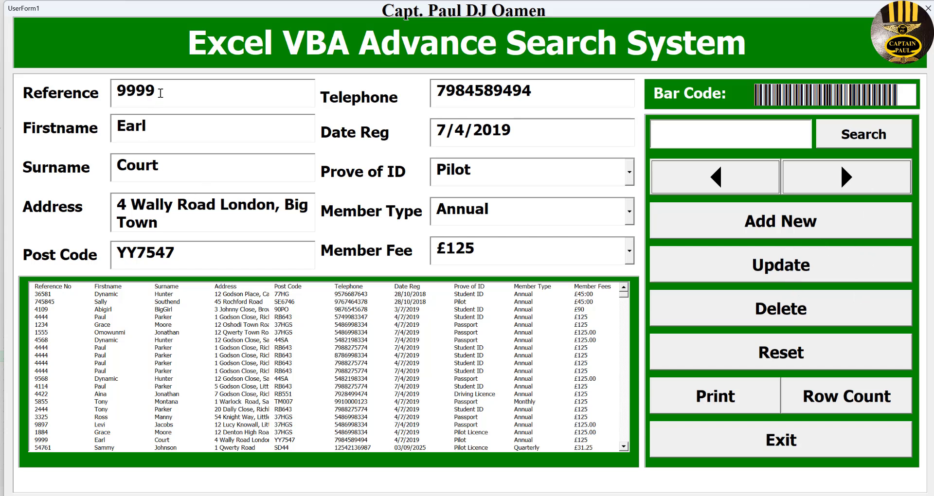
Step: Replace the current member's surname with a new one and update record 9999 in the list
drag(155, 126, 117, 130)
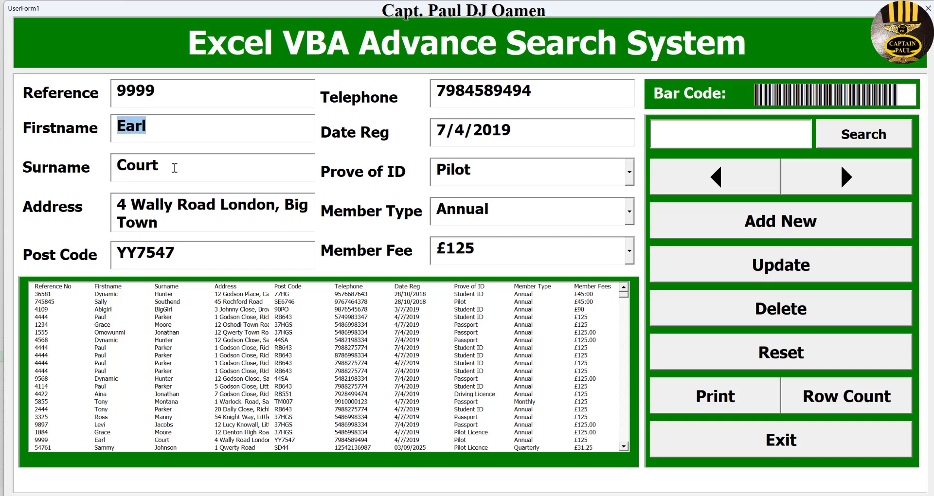
drag(170, 164, 115, 168)
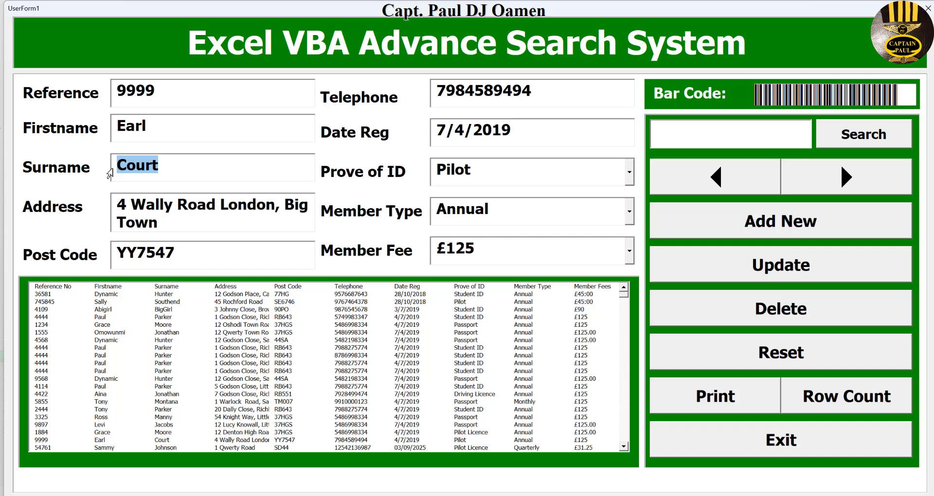
text(Jones)
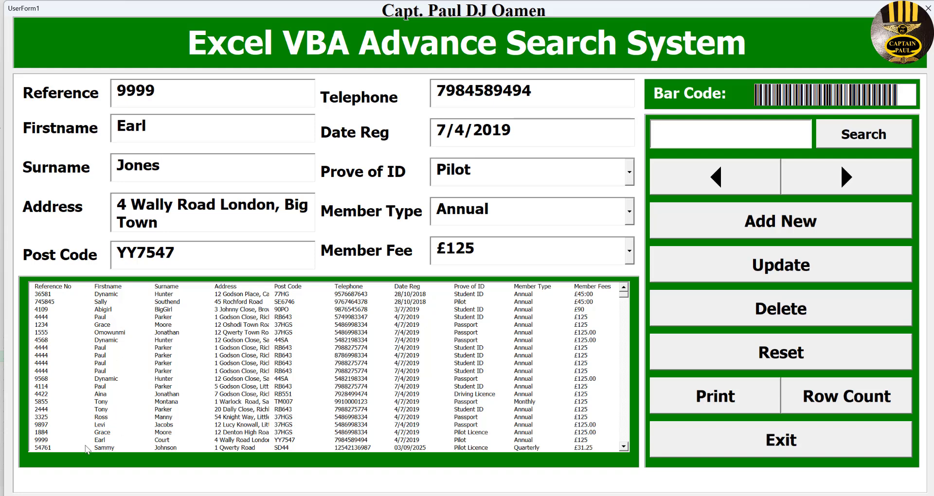
click(53, 440)
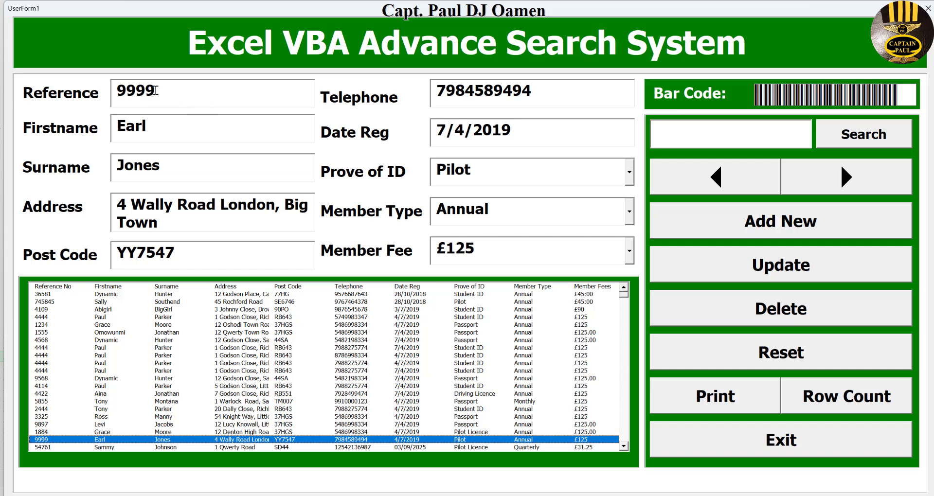
Step: Change the reference number's last two digits to 77, update, and select the updated row
drag(156, 91, 136, 91)
text(77)
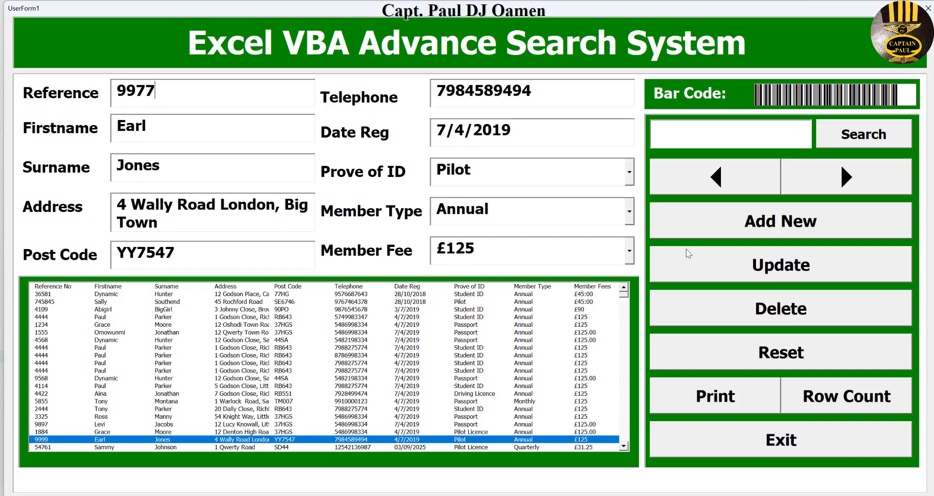
click(750, 270)
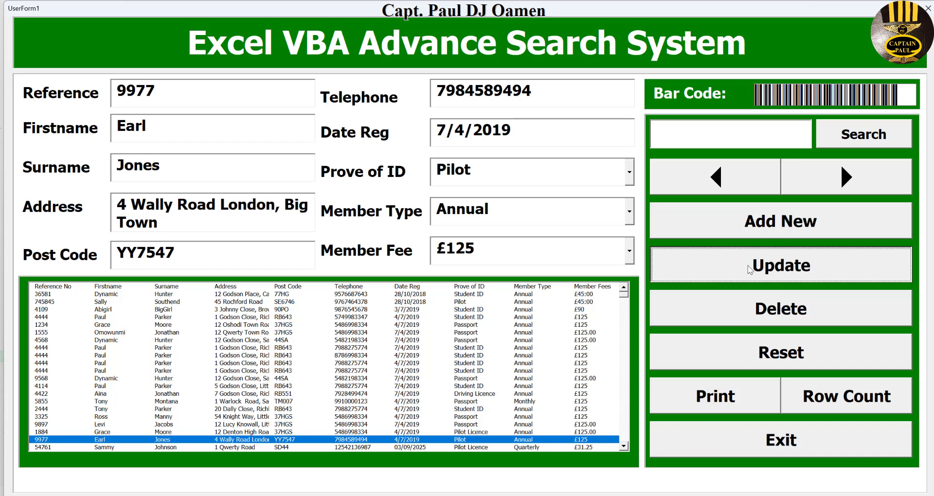
click(751, 270)
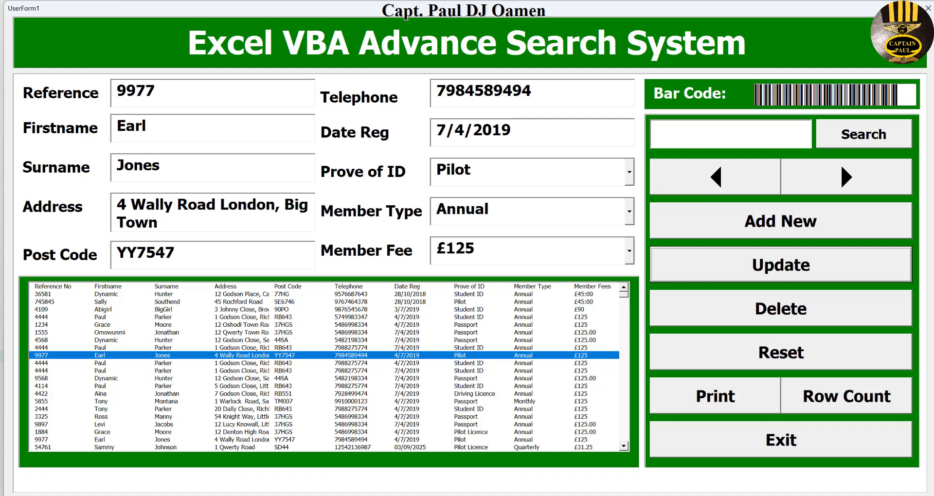
Step: Add the displayed pilot details as a new record and select it at the list's end
click(806, 226)
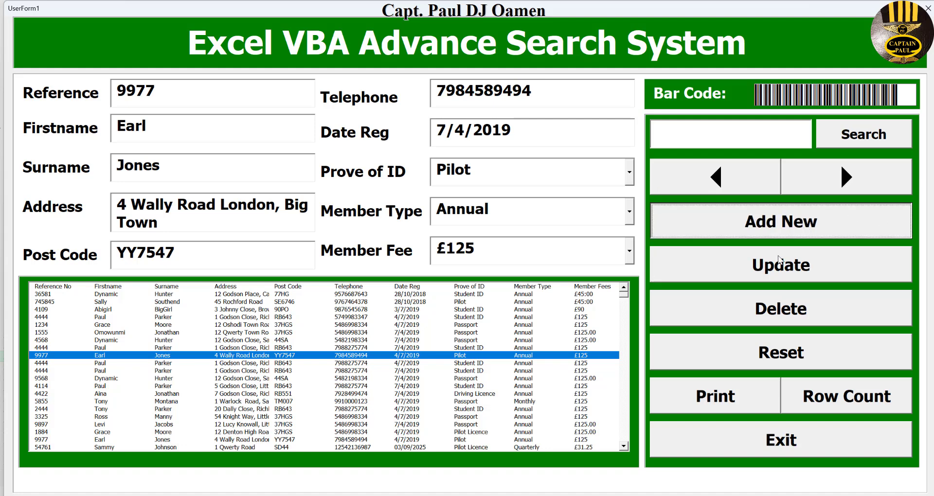
click(623, 446)
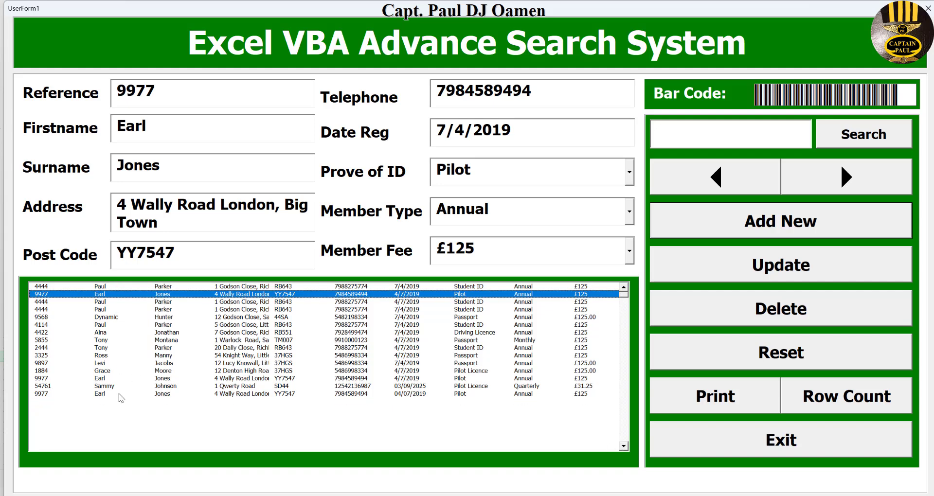
click(120, 394)
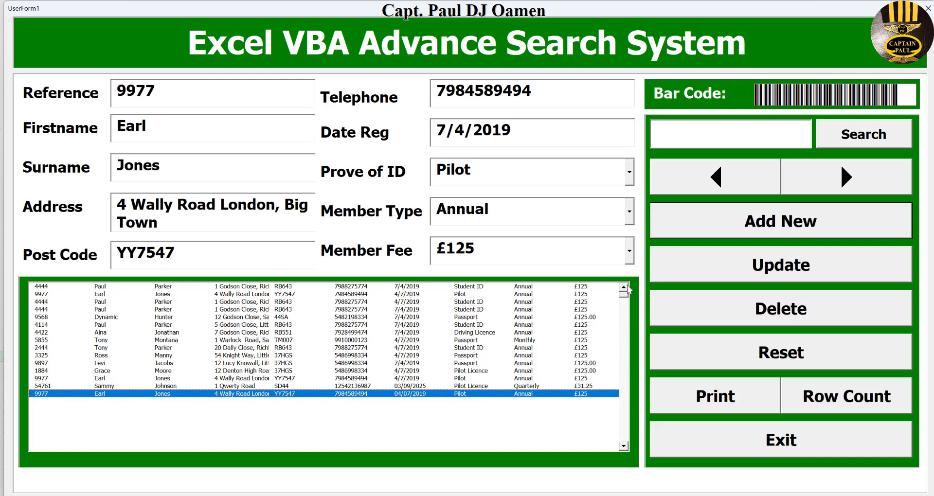
Step: Delete the duplicate pilot record dated 04/07/2019 and scroll the list to confirm it's gone
click(784, 312)
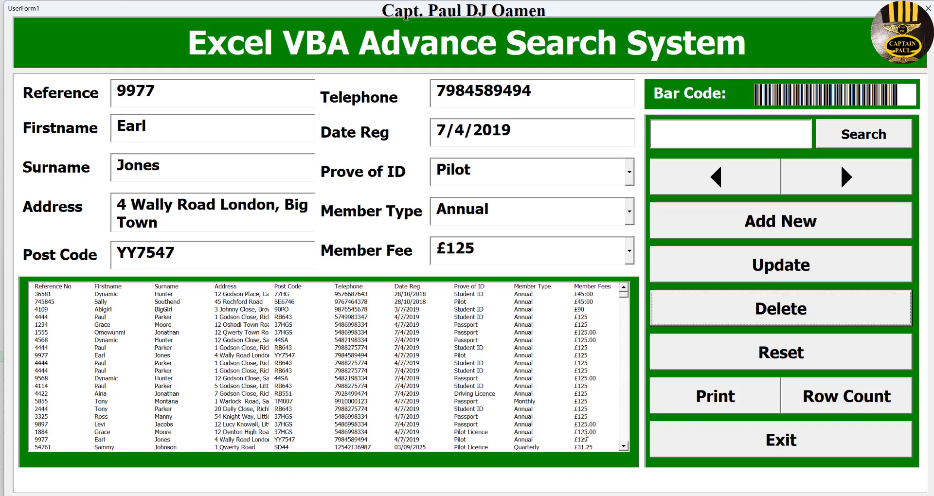
click(624, 446)
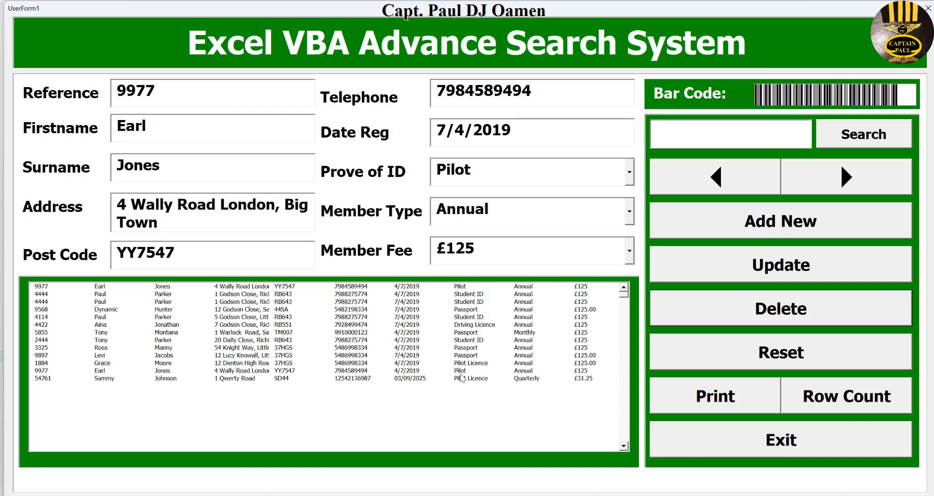
click(623, 287)
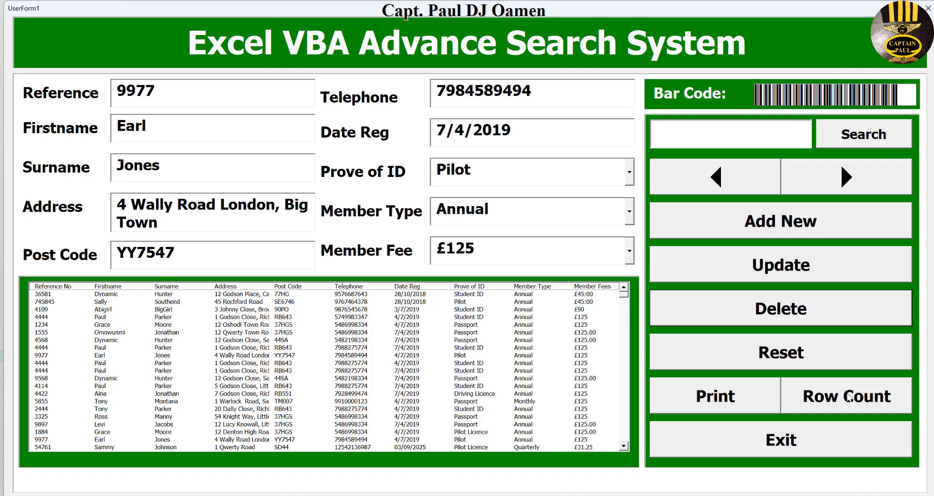
Step: Check the row count (22 rows), close the message, and select a 4444 record
click(850, 398)
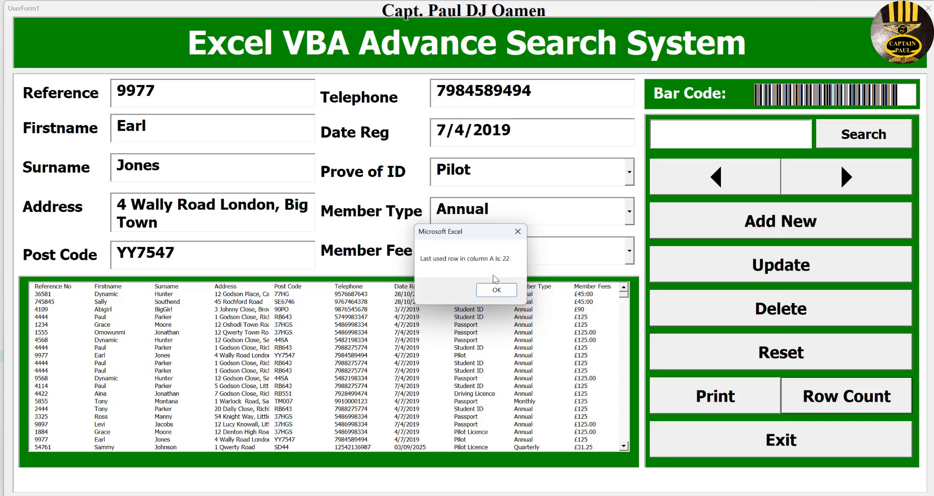
click(496, 290)
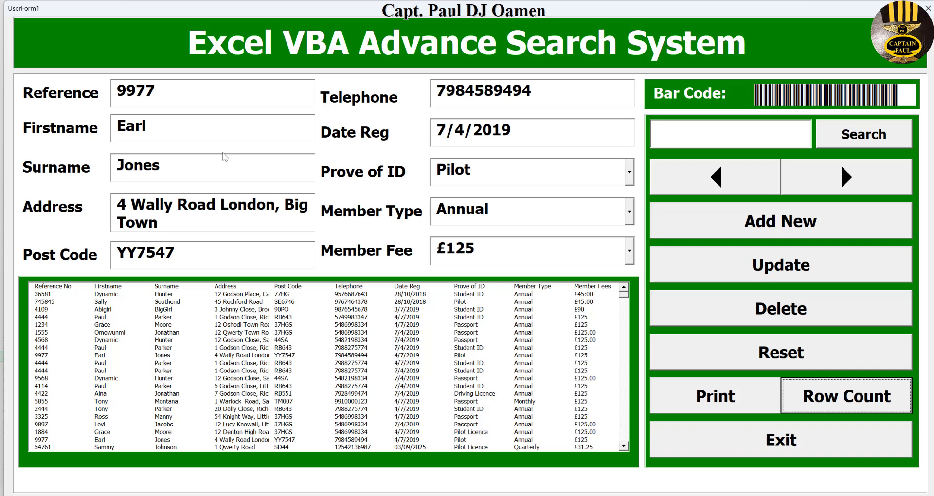
click(230, 349)
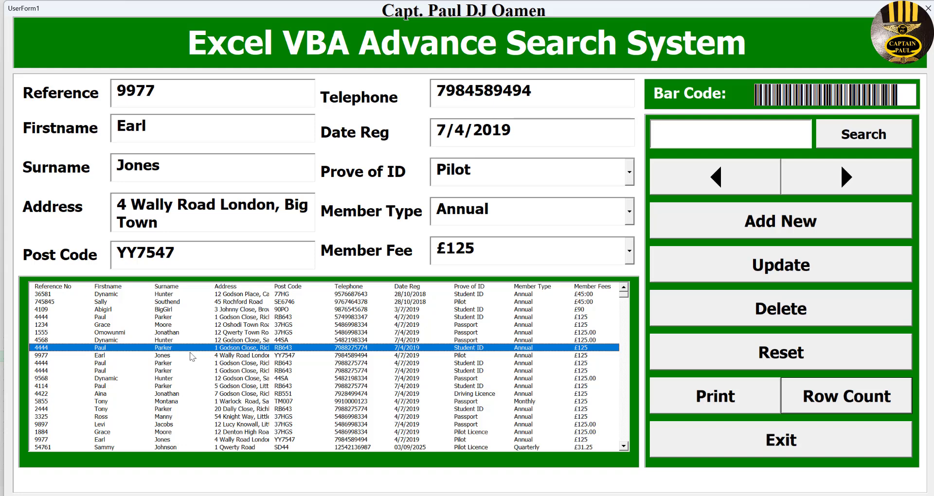
Step: Delete the later 4444 duplicate record and check the remaining row count
click(174, 365)
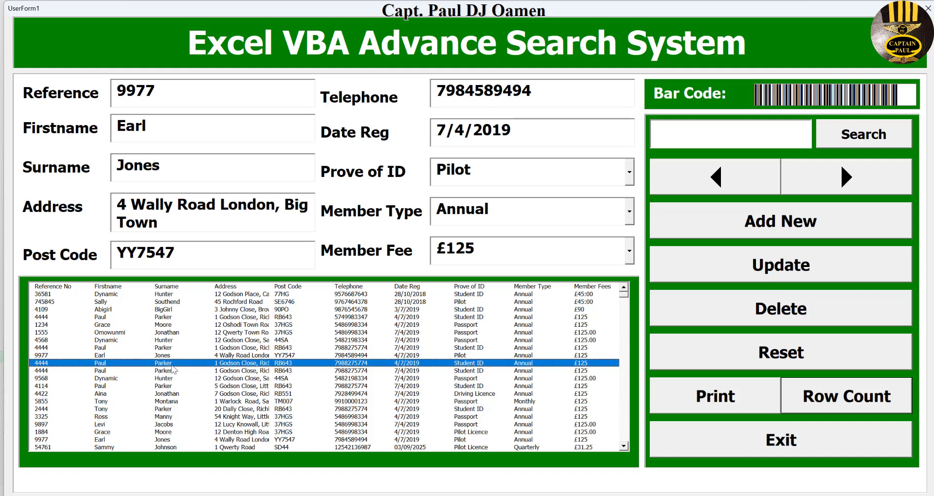
click(166, 348)
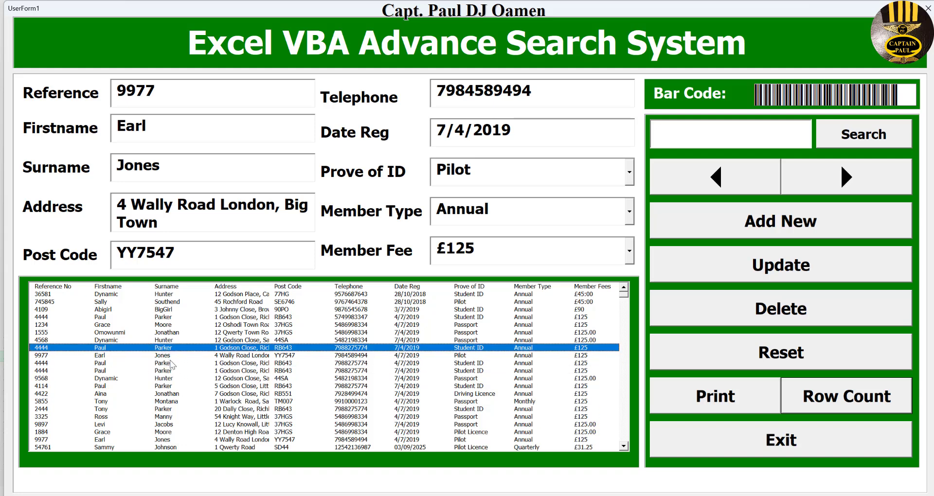
click(171, 364)
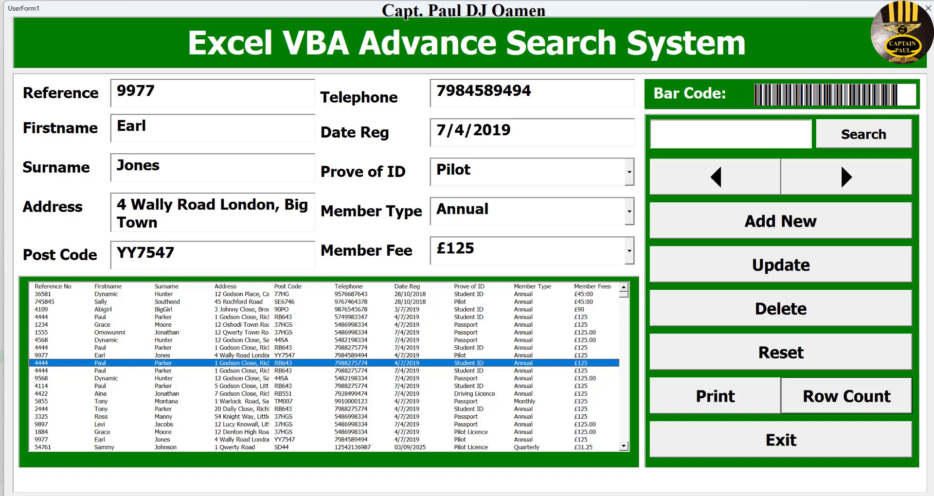
click(803, 312)
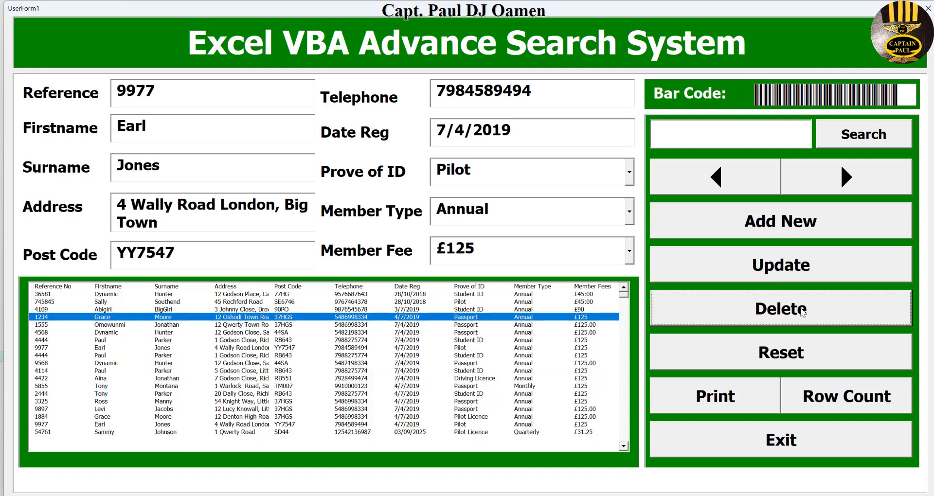
click(845, 404)
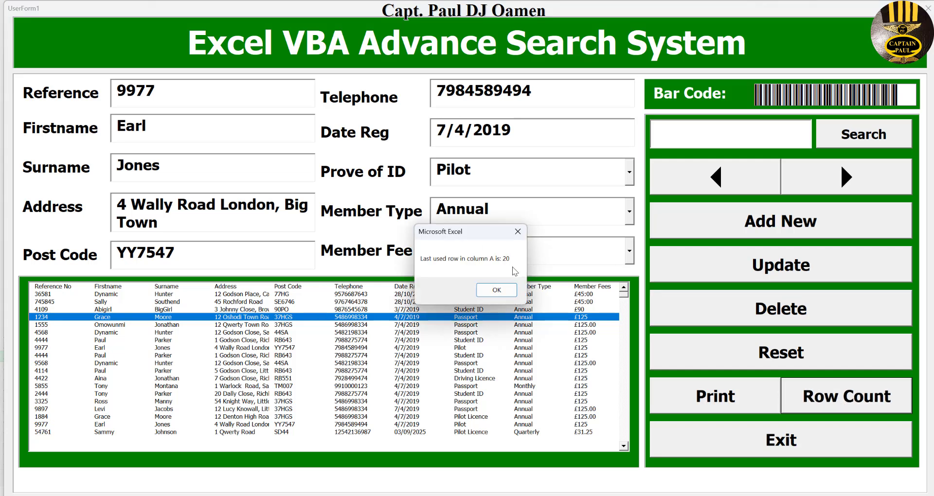
click(508, 291)
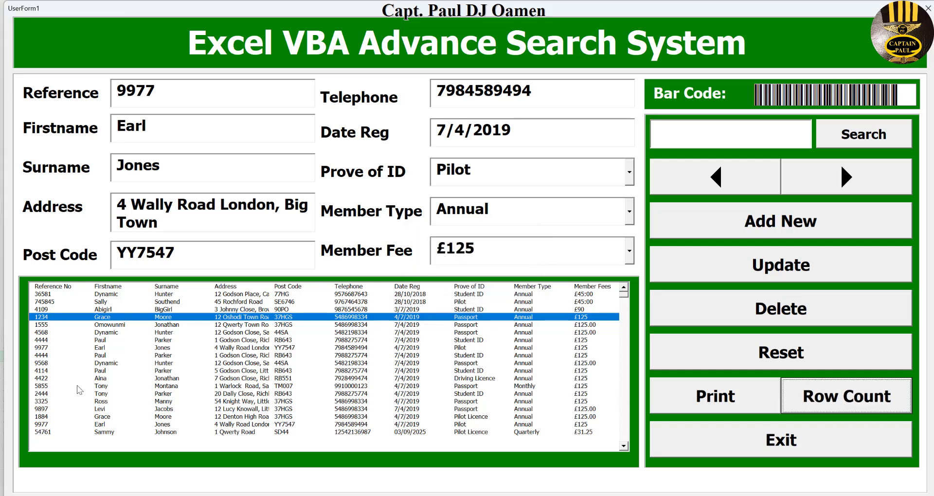
Step: Delete the 4114 record and recount, leaving 19 as the last used row
click(111, 371)
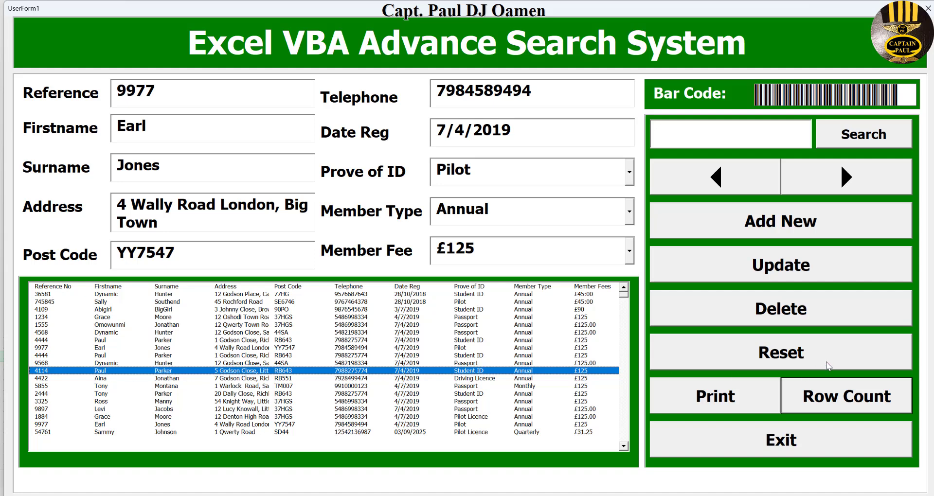
click(756, 315)
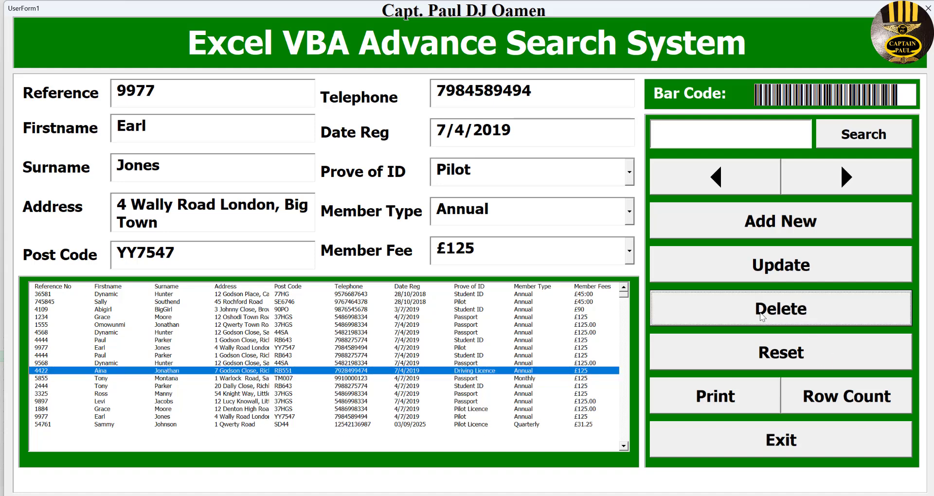
click(838, 403)
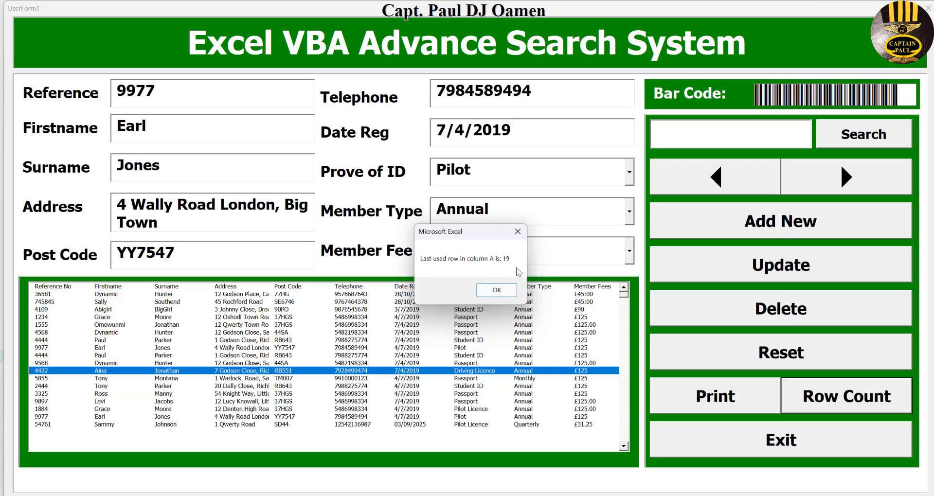
Step: Print the member form to Adobe PDF, saving it as ExcelSearchSystem on the Desktop
click(497, 290)
click(734, 395)
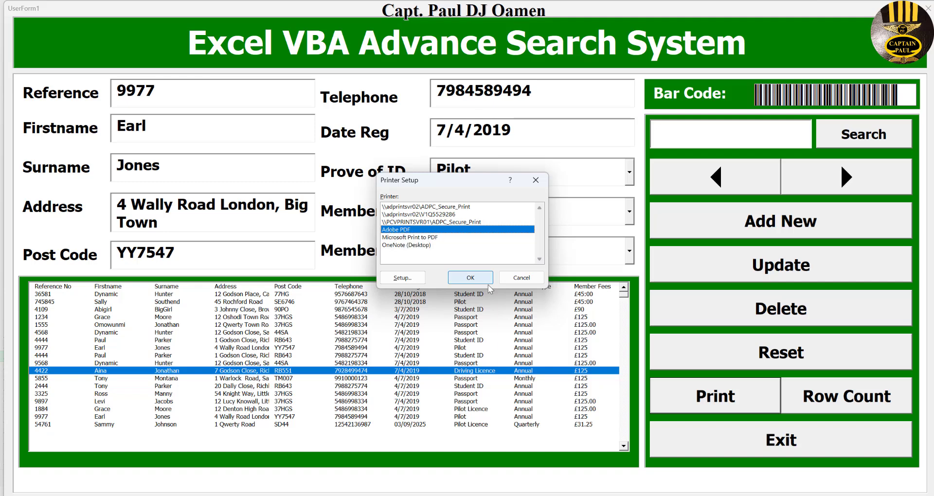
click(470, 280)
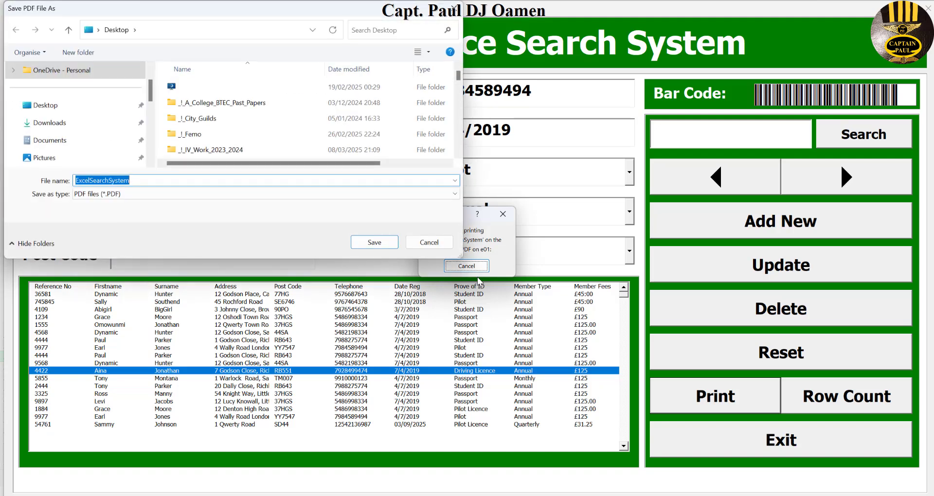
click(81, 103)
key(Return)
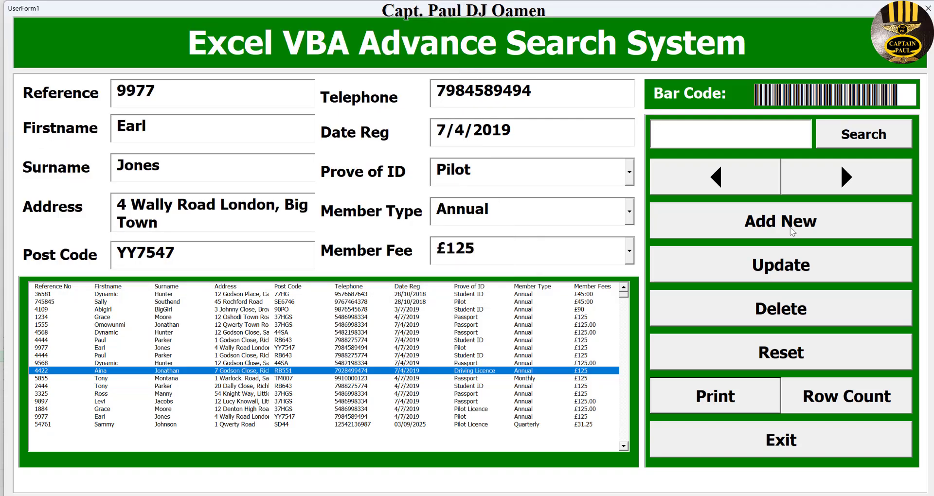
Step: Search the member records for 'Quarterly'
click(752, 134)
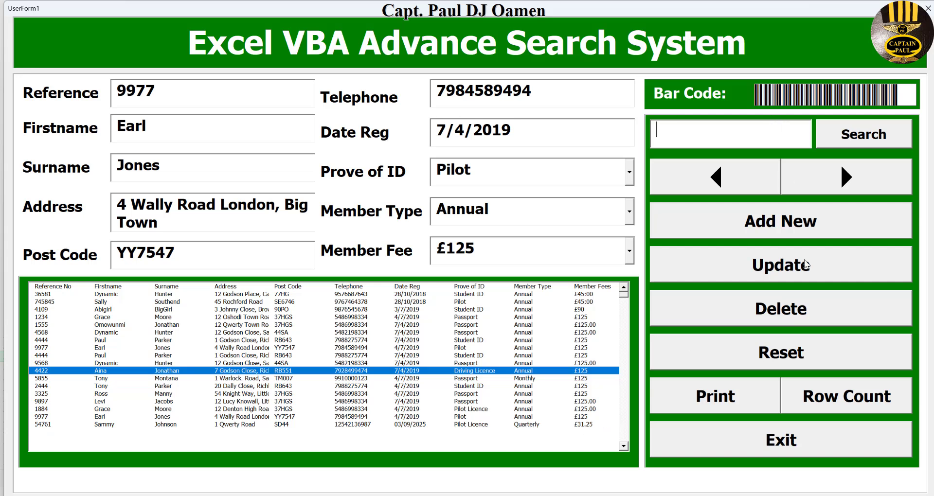
text(Quarterly)
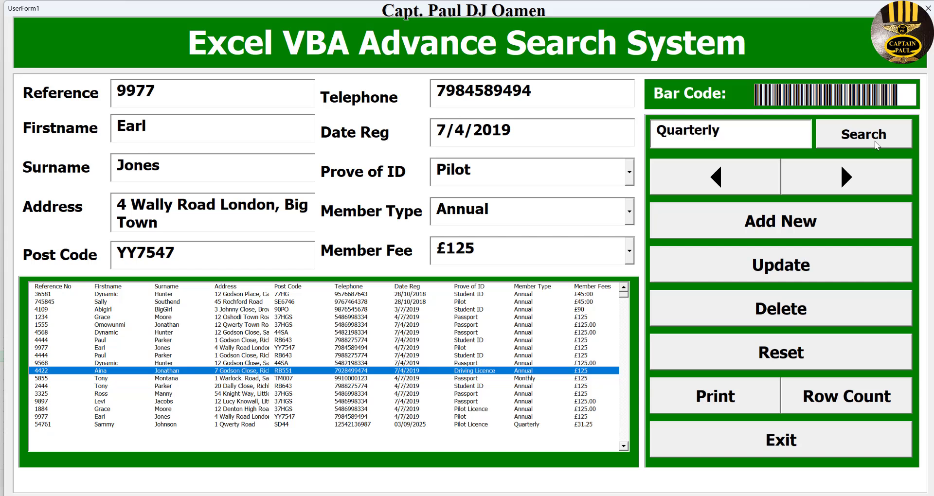
click(875, 141)
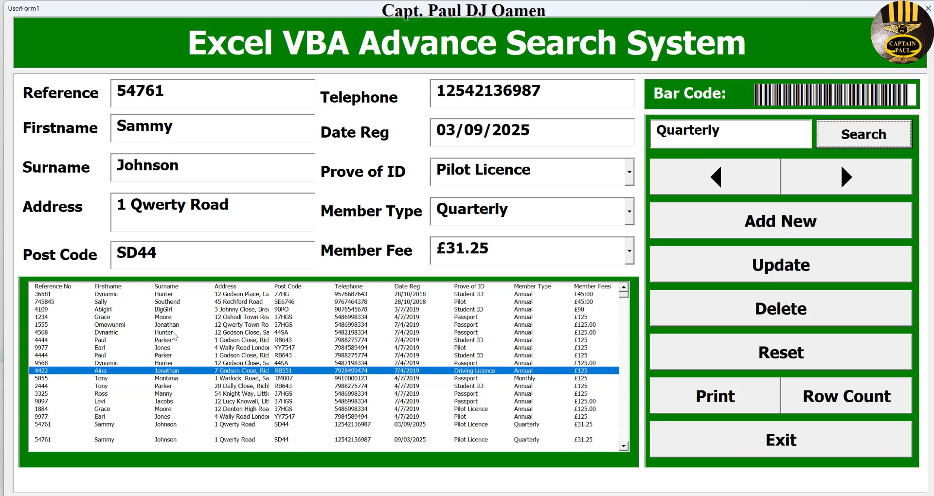
Step: Replace the search term with 'Dynamic', search again, and select the resulting list row
key(shift+Tab)
text(Dynamic)
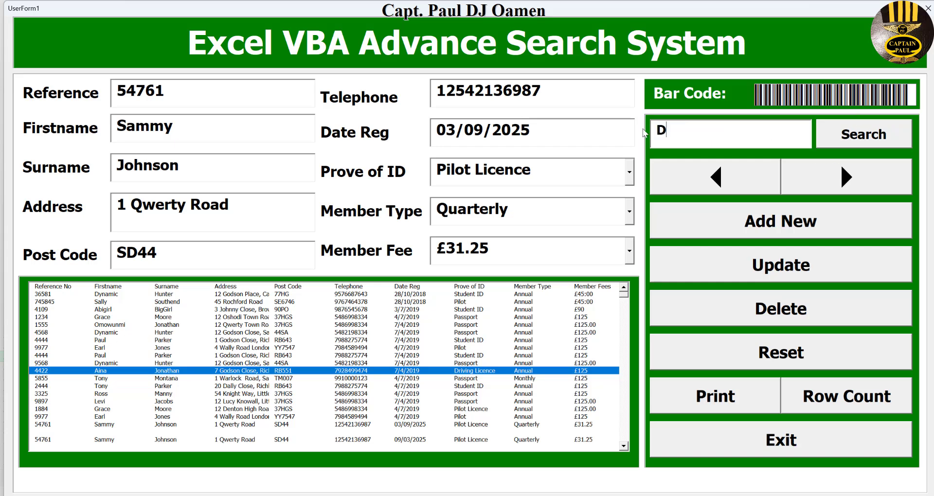
click(858, 141)
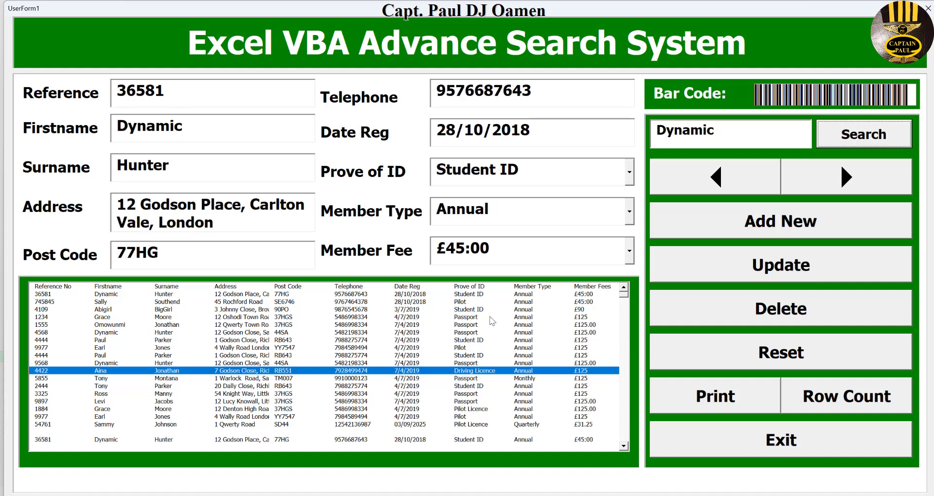
click(207, 432)
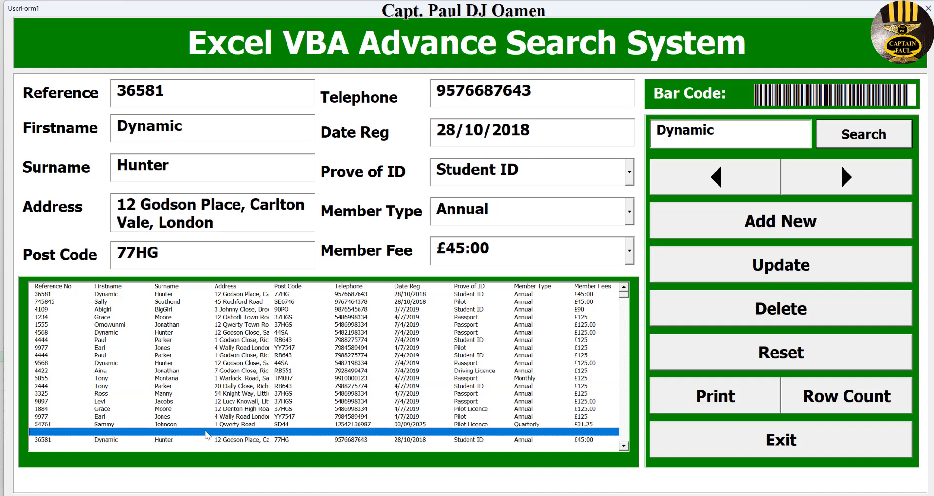